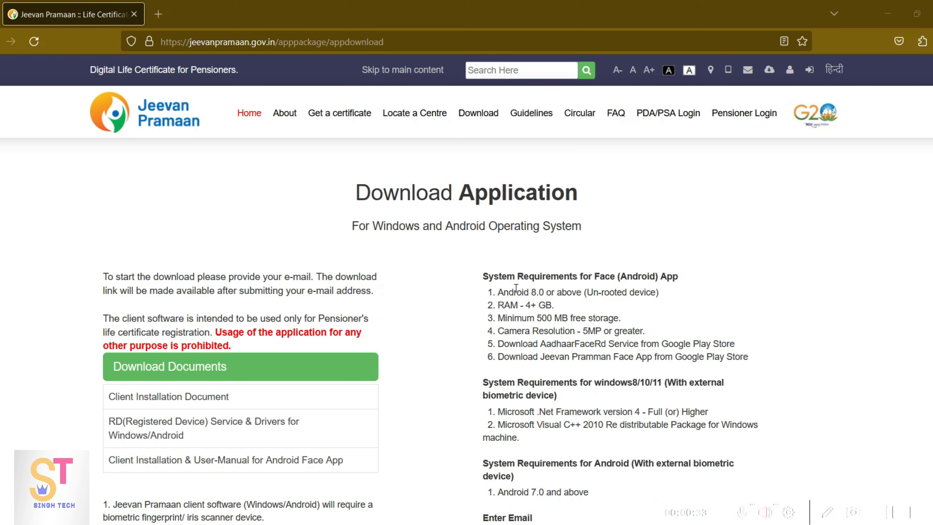
Fill the download form's Enter Email and Enter Captcha Code fields to request the emailed OTP
scroll(515, 288, "down", 3)
scroll(516, 289, "down", 2)
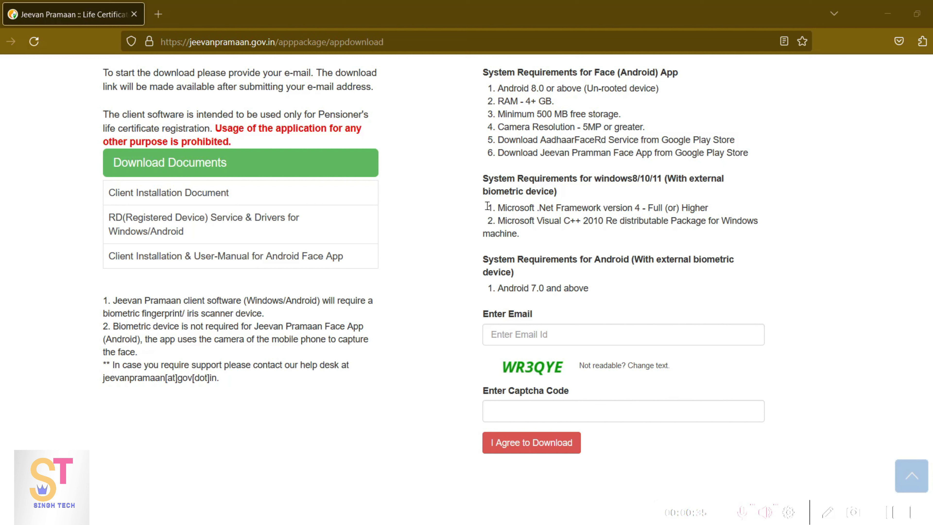
left_click(533, 332)
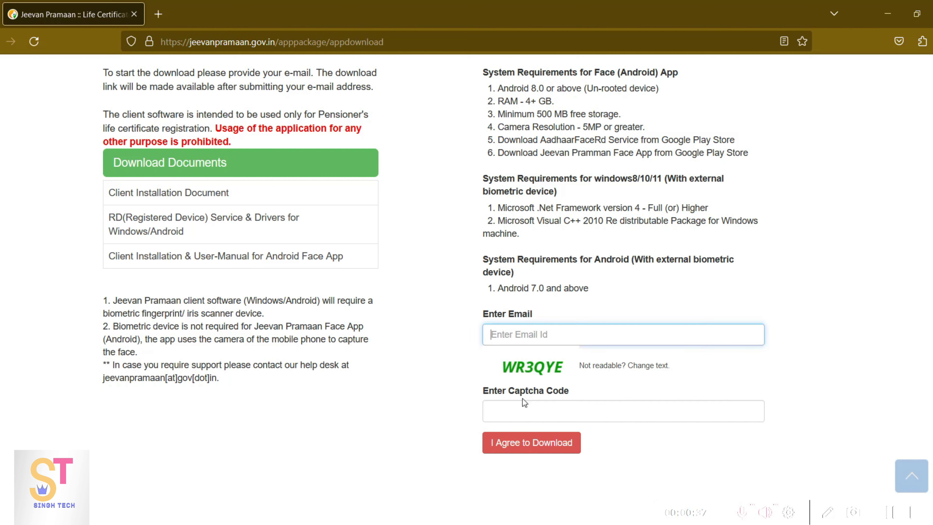
left_click(515, 412)
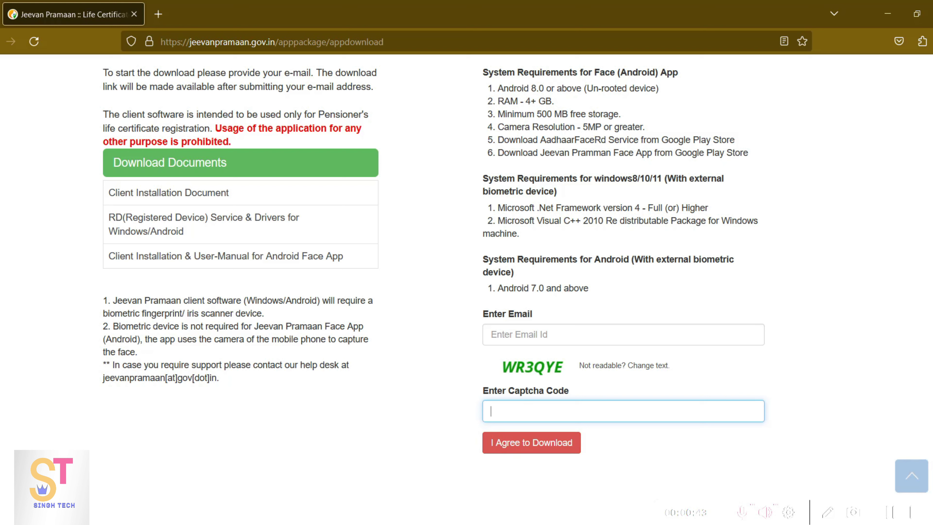
mouse_move(515, 519)
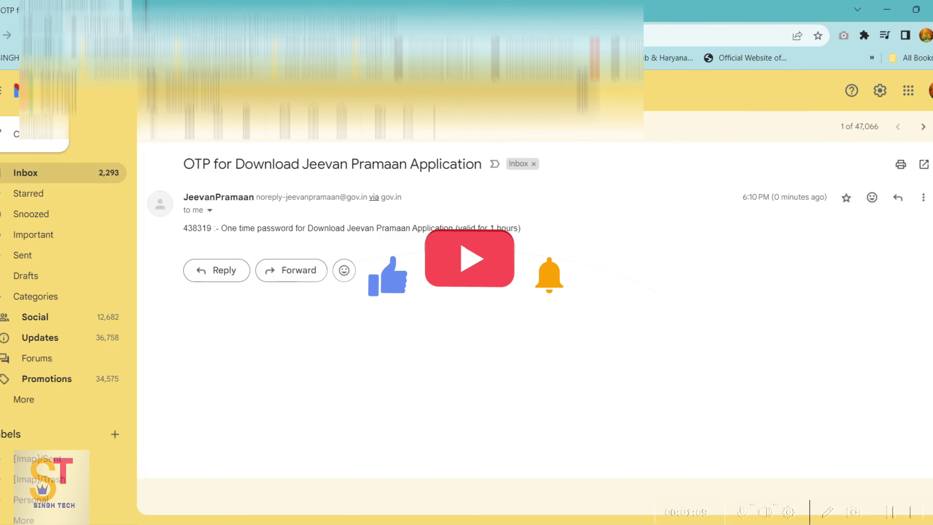
Enter the OTP from the Gmail message, correct it, and submit it to reveal the download links
left_click(538, 523)
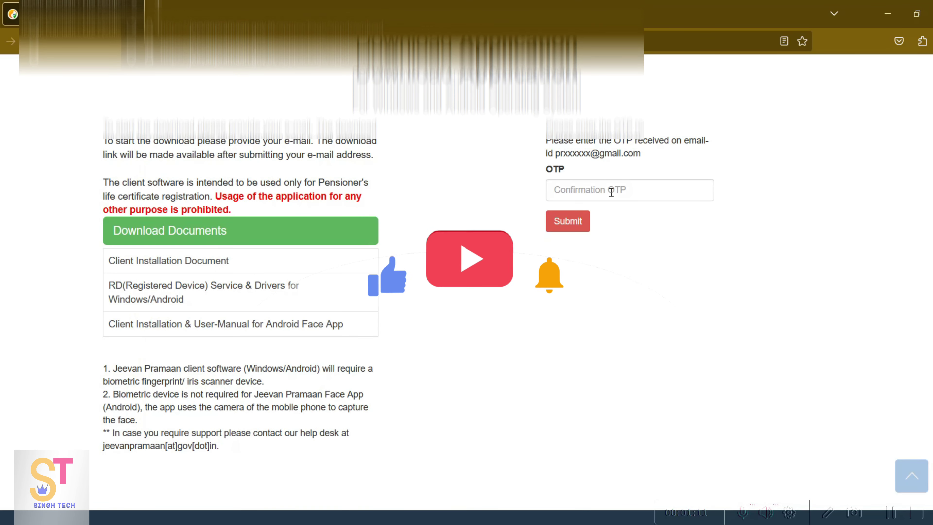
left_click(610, 190)
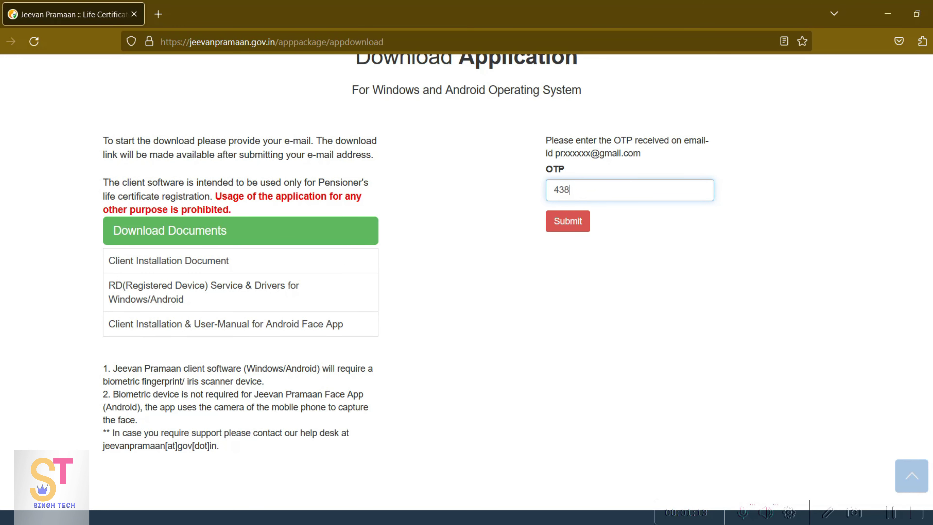
mouse_move(513, 521)
left_click(517, 477)
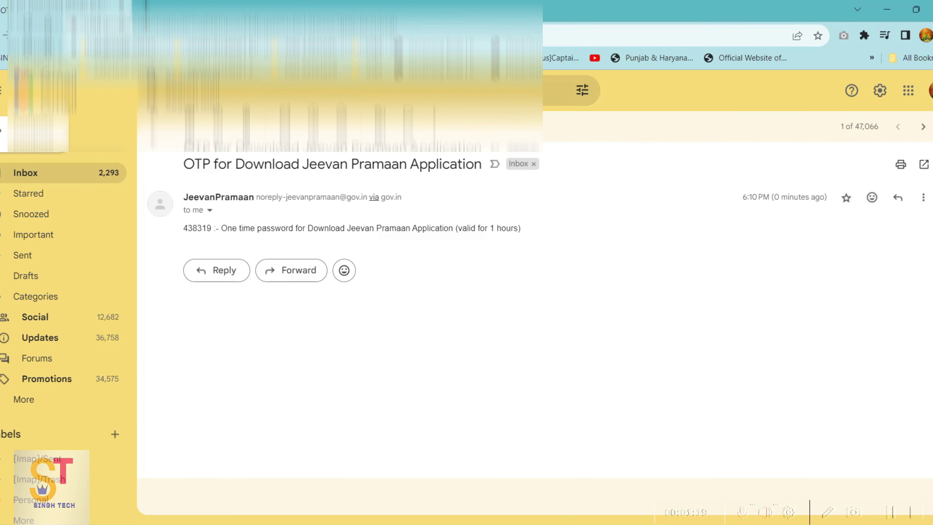
left_click(584, 437)
left_click(597, 194)
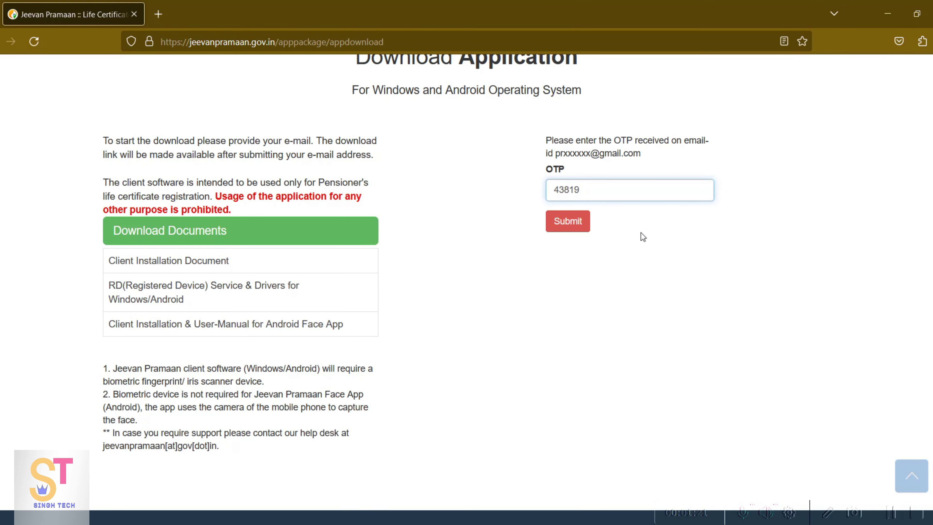
type("3")
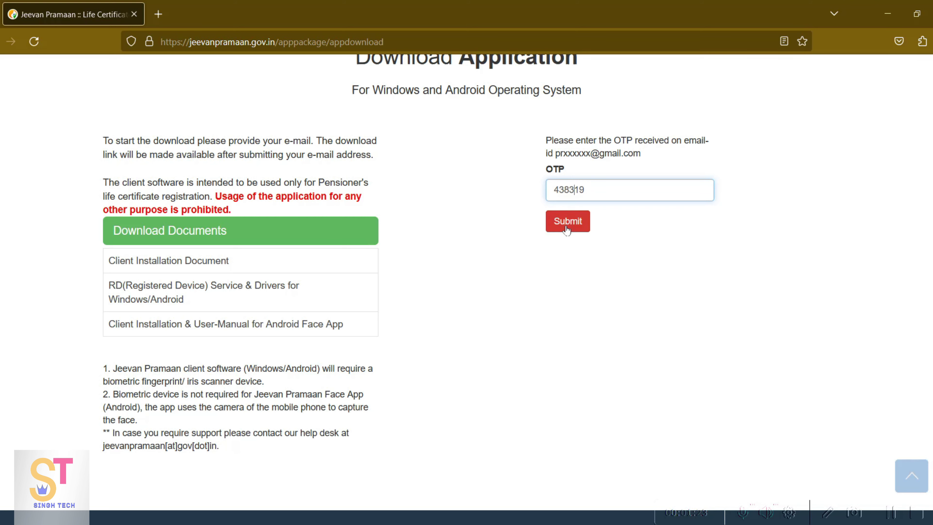
left_click(566, 227)
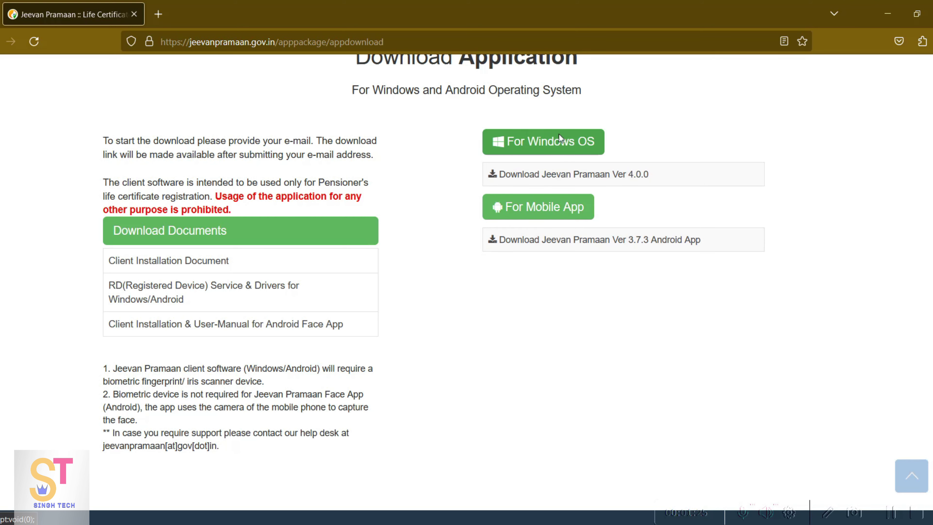
Request the Jeevan Pramaan Ver 4.0.0 Windows link, acknowledge the link-sent message, and open the Download link email
scroll(650, 158, "up", 2)
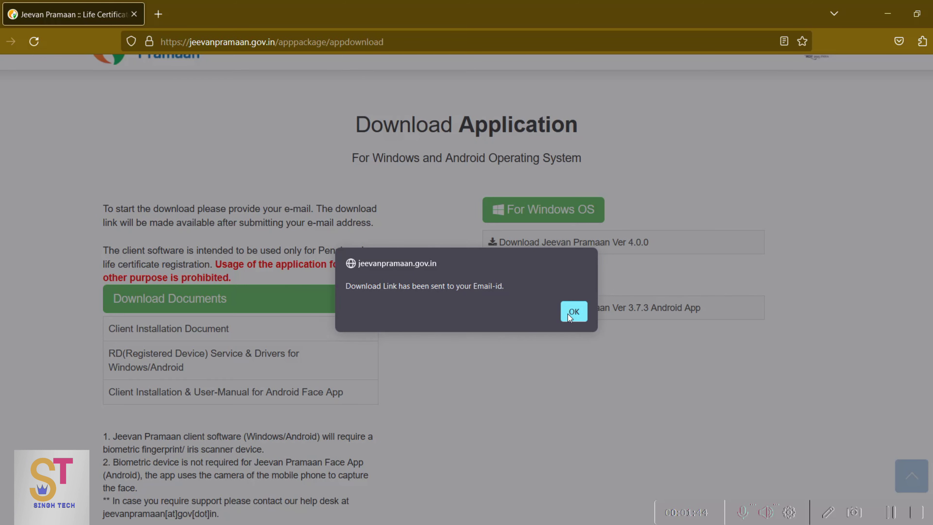
left_click(569, 313)
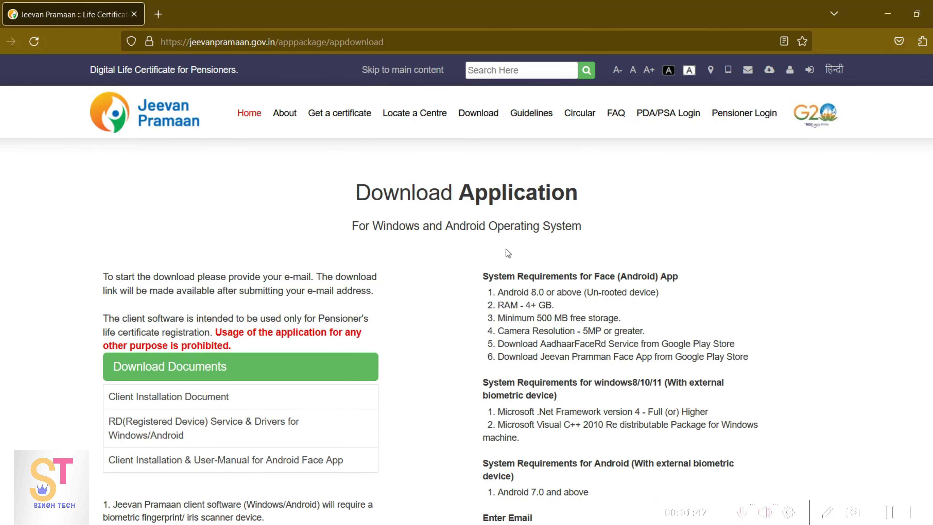
scroll(508, 253, "down", 6)
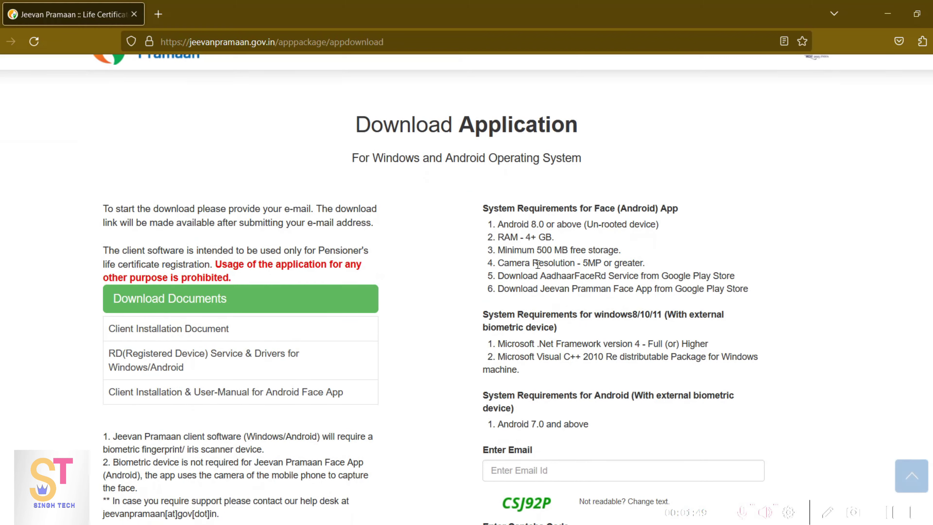
left_click(573, 378)
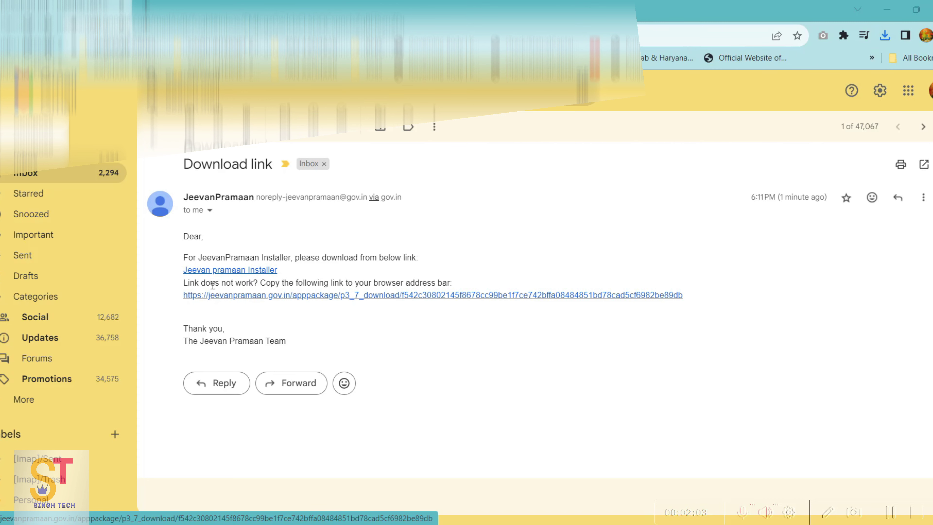
Check the downloaded JeevanPramaanInstallerW_4.0.x.zip in Chrome's downloads panel
left_click(885, 35)
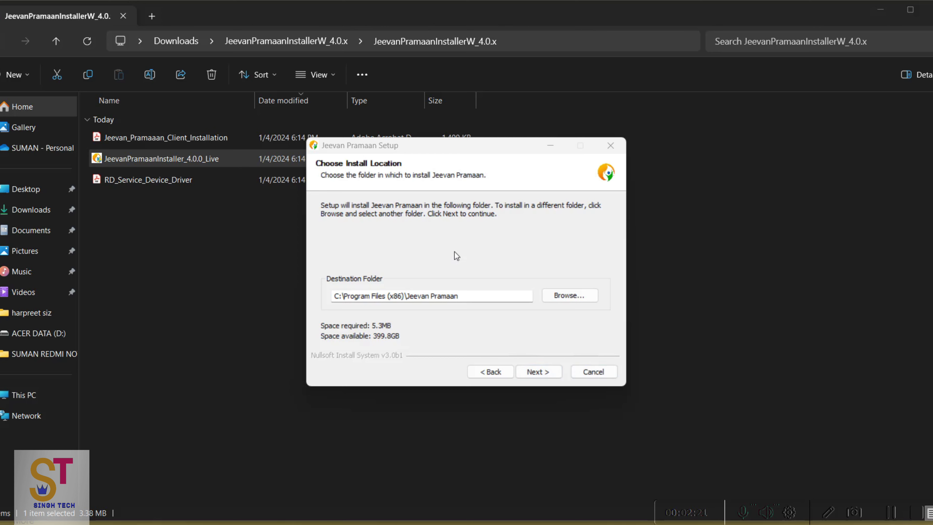
Install to C:\Program Files (x86)\Jeevan Pramaan and finish setup with Run Jeevan Pramaan checked
left_click(546, 371)
left_click(547, 371)
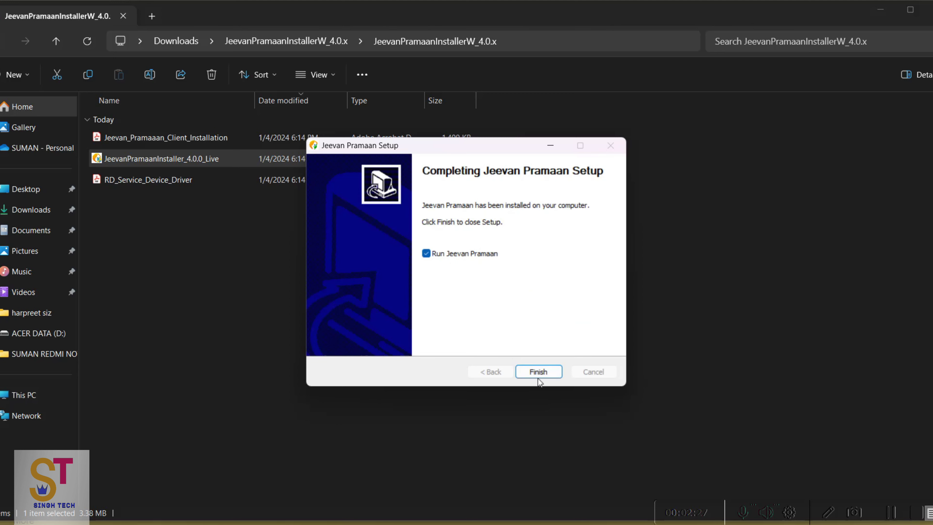
left_click(539, 372)
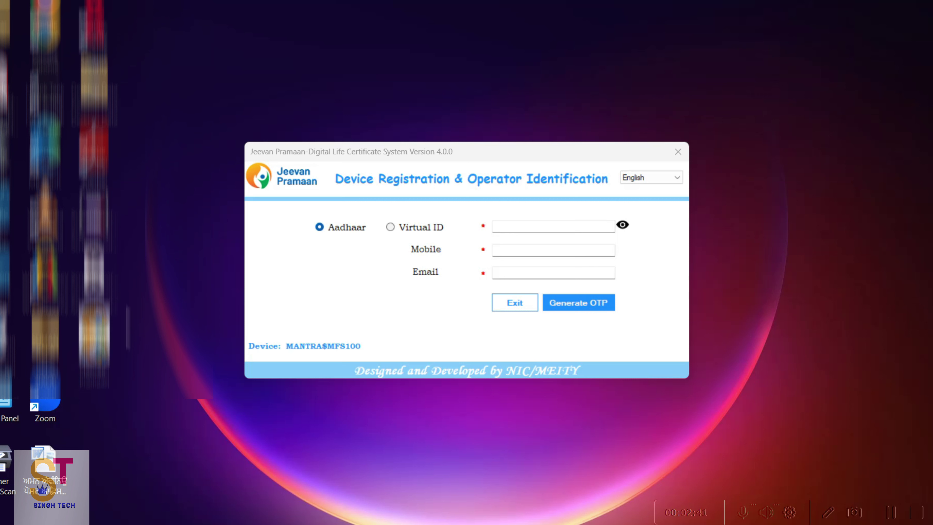
right_click(71, 75)
Enter the operator's Aadhaar number, mobile and e-mail, then confirm the generated OTP
key("shift+F10")
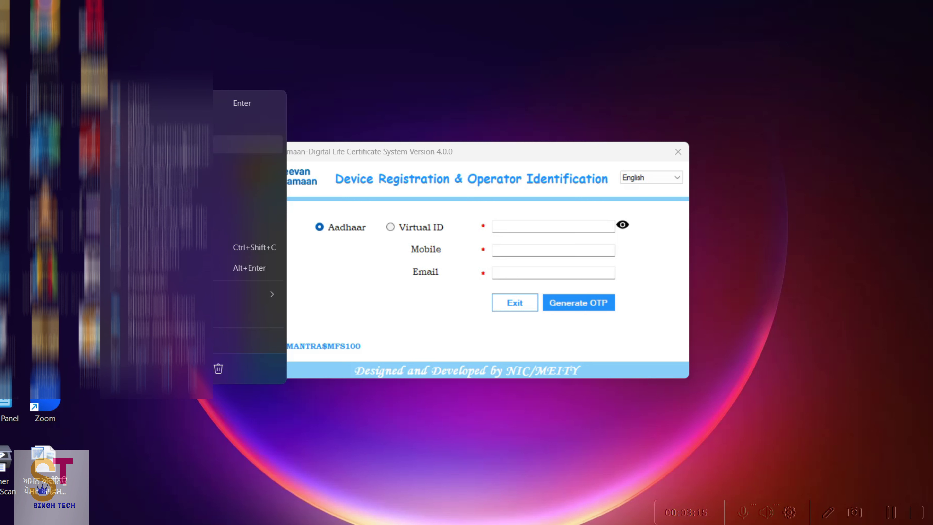
left_click(408, 156)
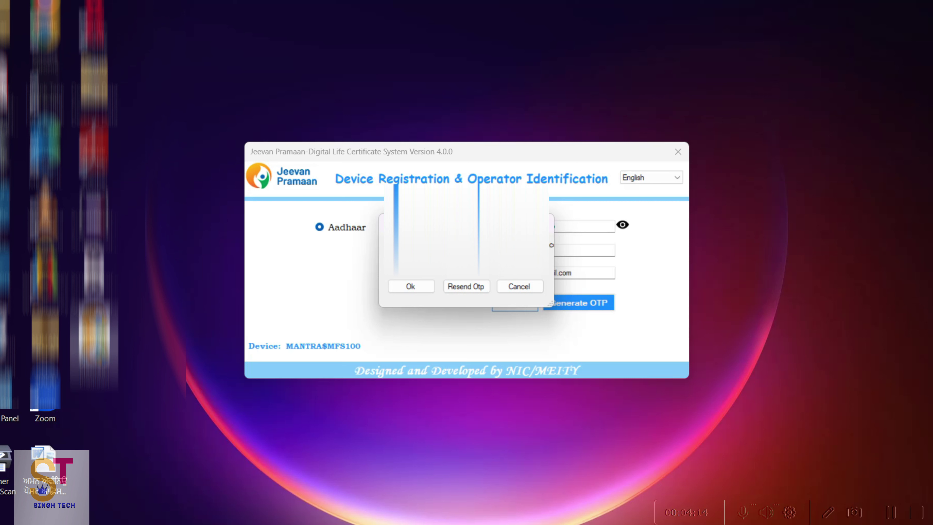
left_click(403, 289)
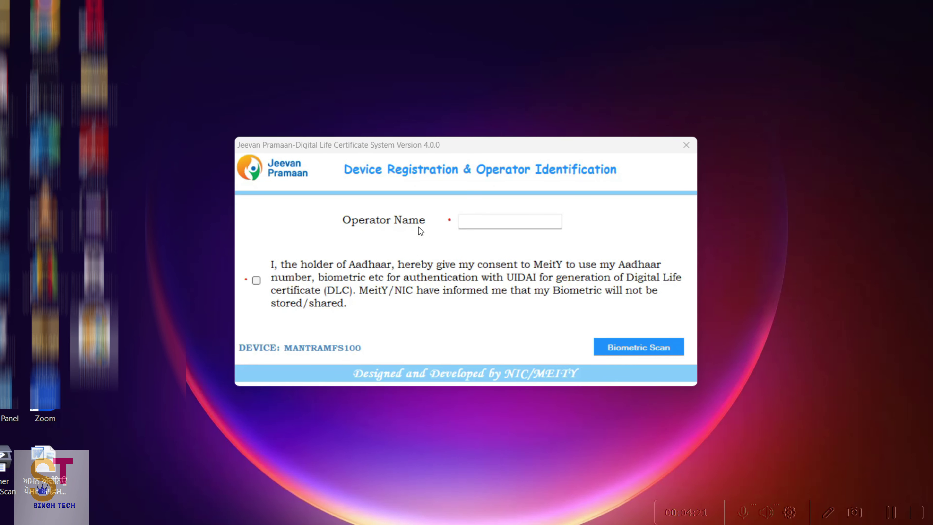
Enter the operator name, tick Aadhaar consent, and start the MFS100 biometric fingerprint scan
left_click(470, 220)
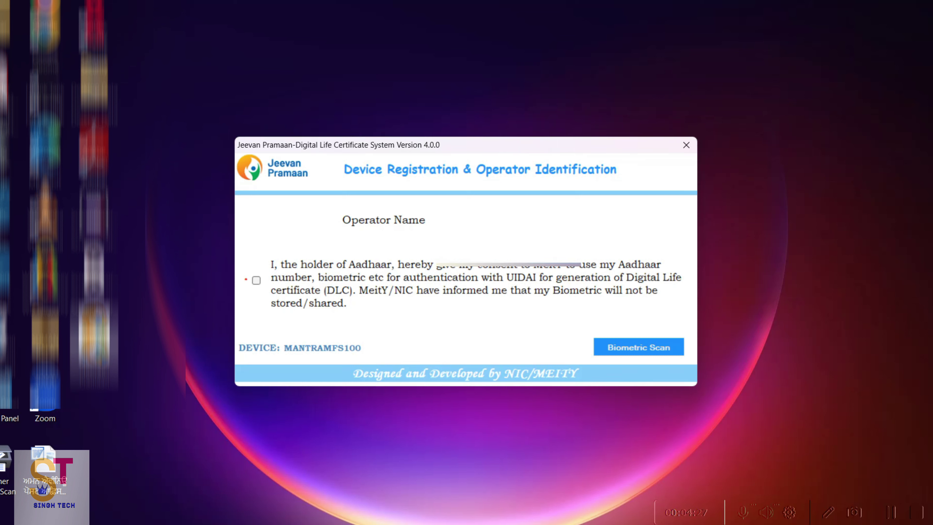
left_click(257, 280)
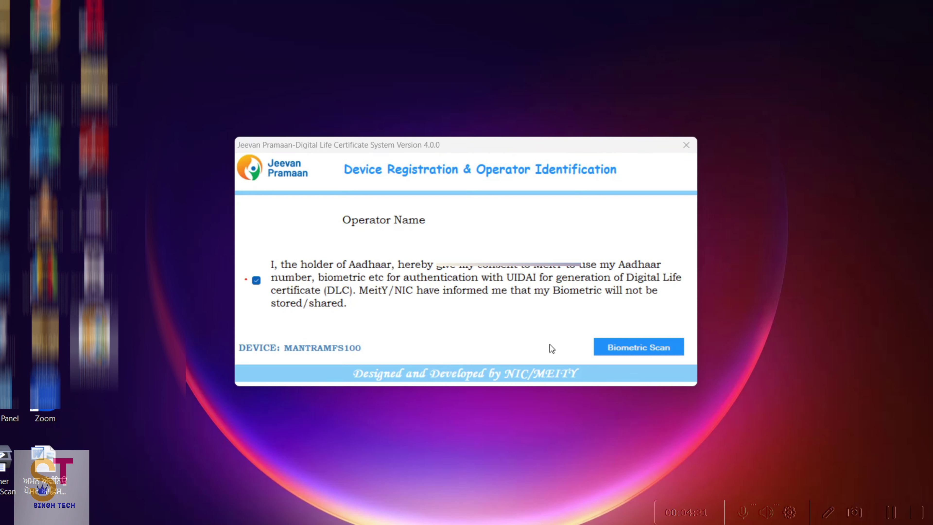
left_click(643, 350)
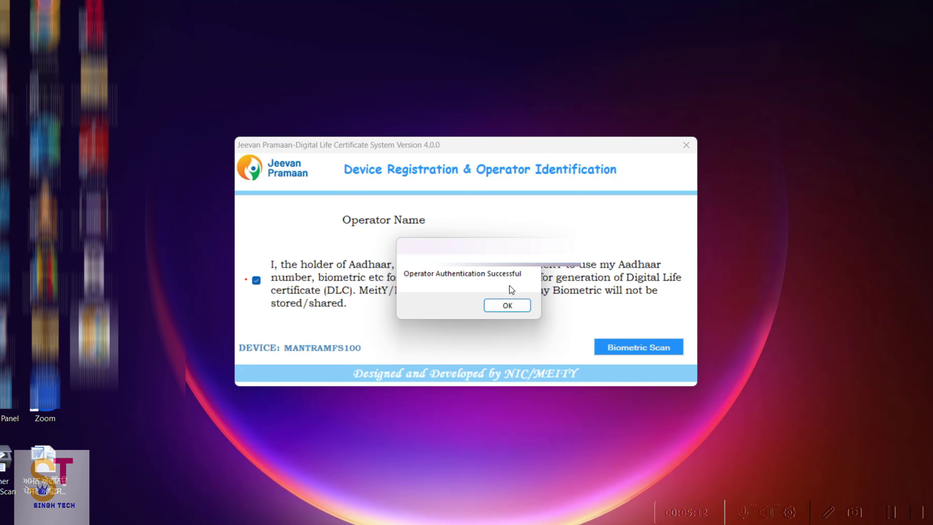
Acknowledge the 'Operator Authentication Successful' message with OK
left_click(504, 310)
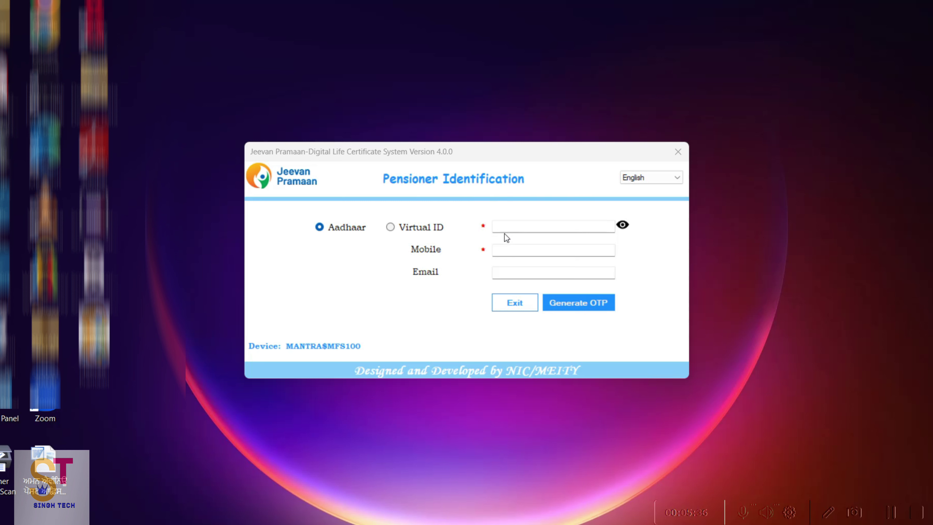
Place the cursor in the pensioner's Aadhaar field and turn Caps Lock off
left_click(505, 226)
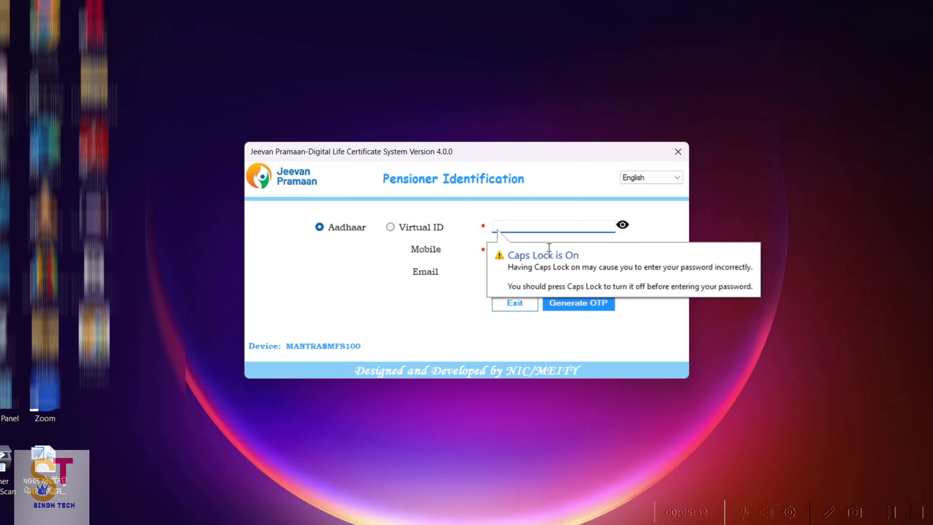
key("Caps_Lock")
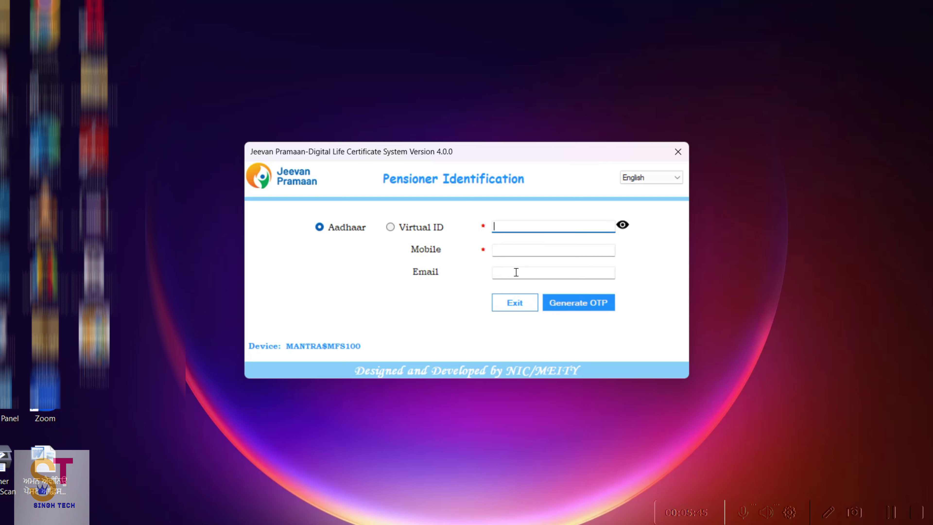